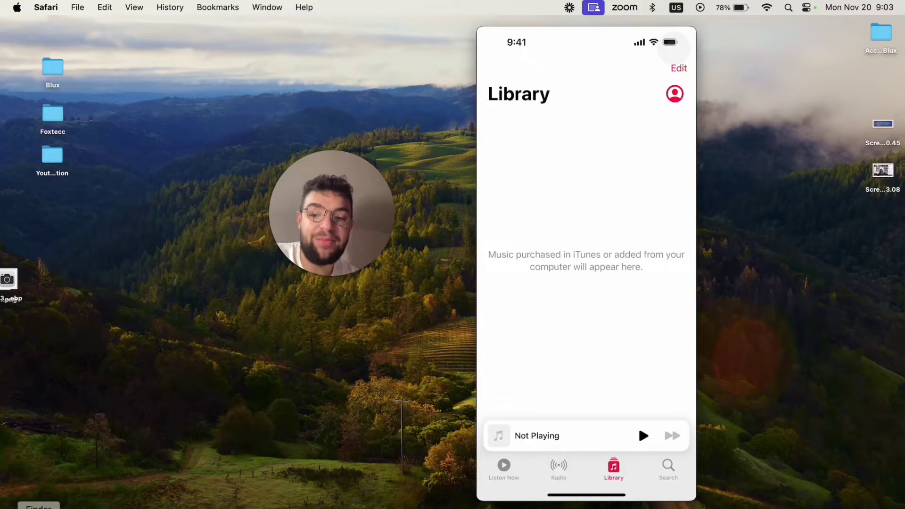
Open Finder on the connected iPhone's page and reposition the window.
left_click(39, 508)
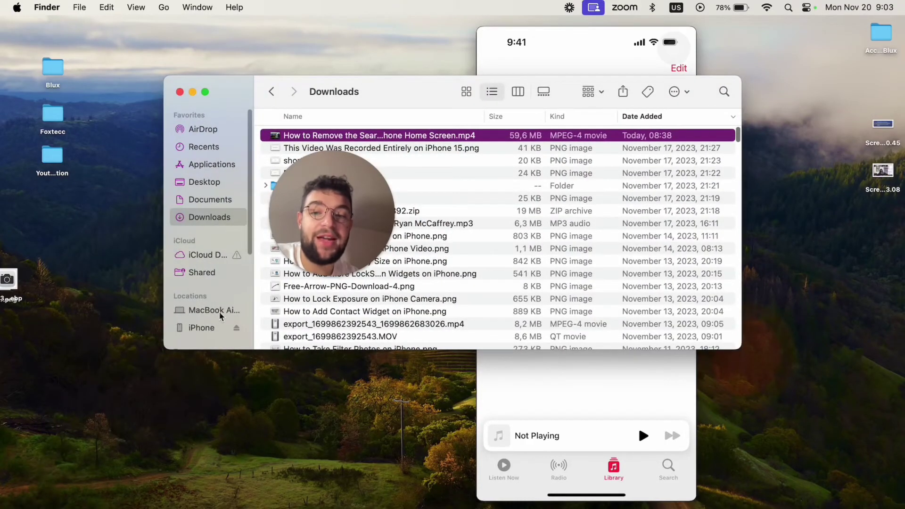
left_click(215, 327)
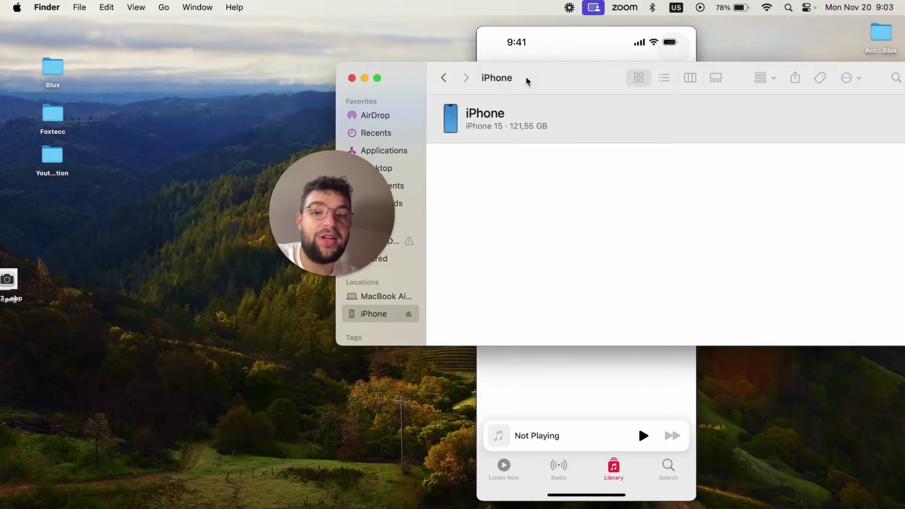
left_click_drag(526, 81, 491, 81)
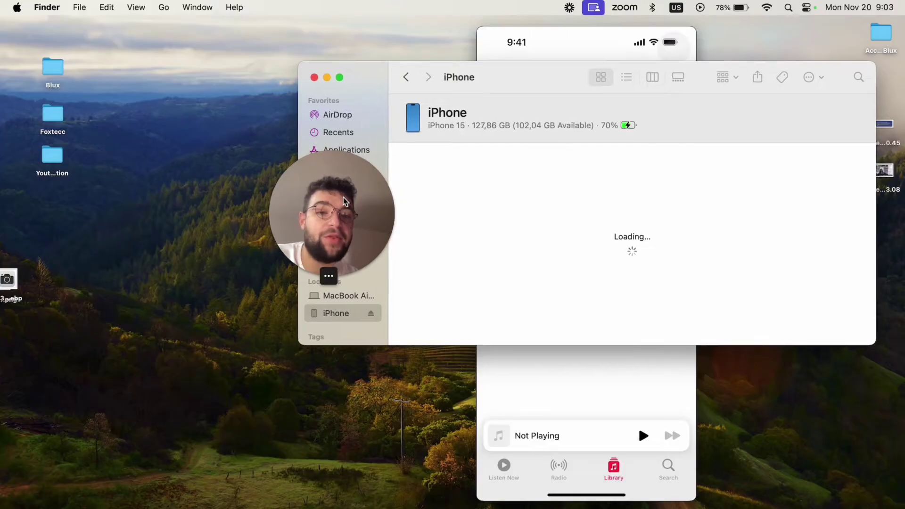
left_click_drag(345, 201, 194, 199)
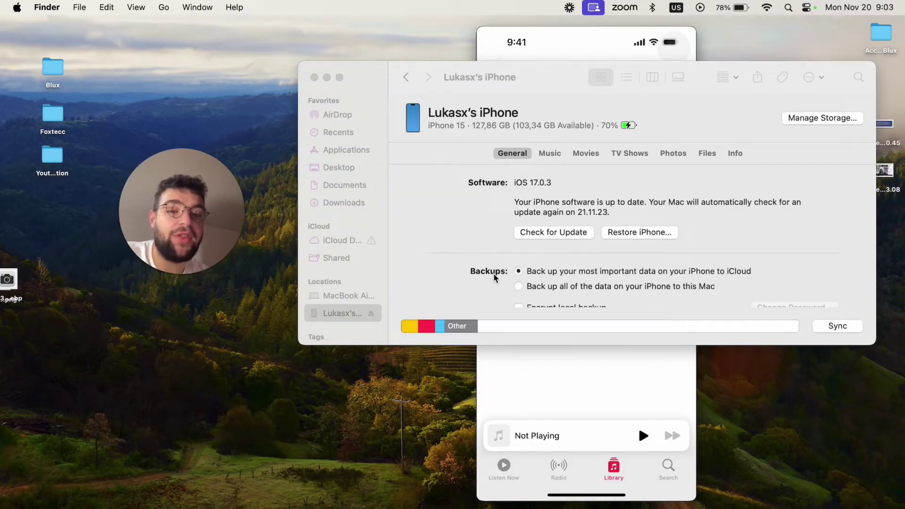
Scroll the General tab to Options, where manual music, movie and TV management is on.
scroll(495, 278, "down", 1)
scroll(532, 277, "down", 1)
scroll(533, 277, "down", 1)
scroll(536, 276, "down", 2)
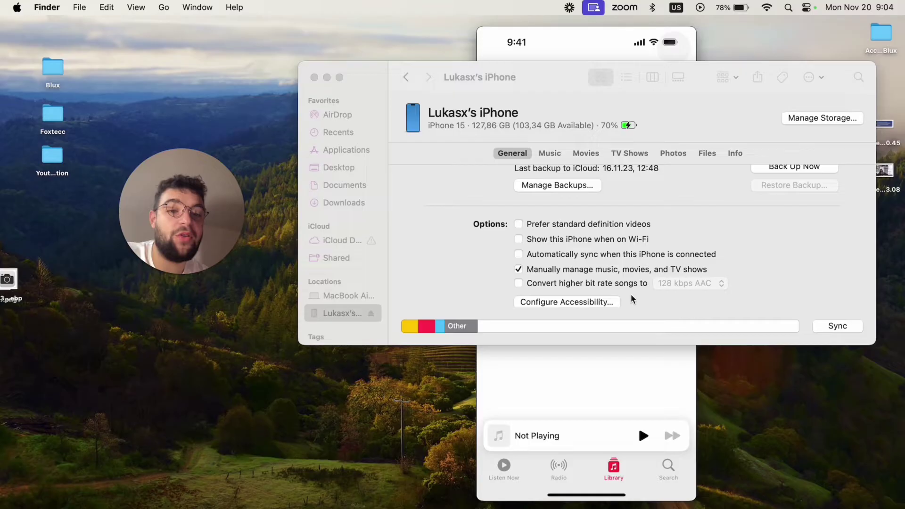
scroll(578, 276, "down", 1)
scroll(561, 257, "down", 1)
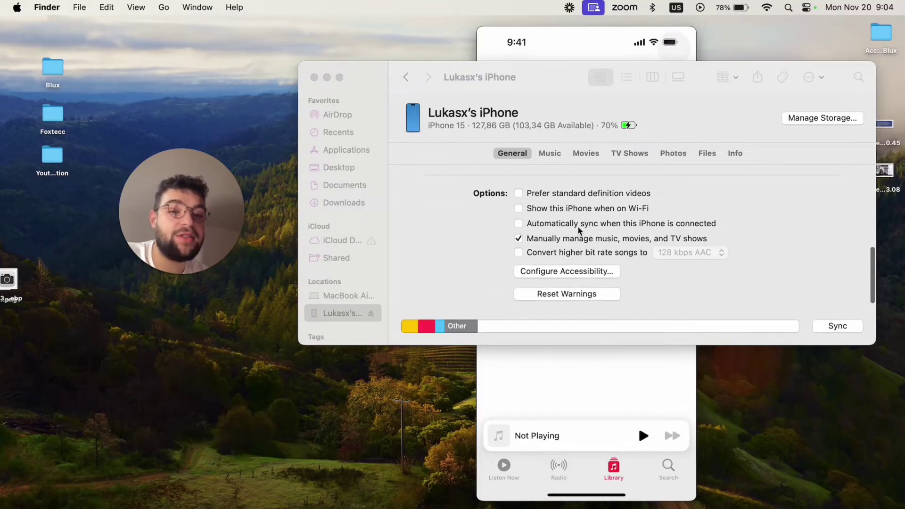
Review the iPhone's Music sync options with syncing off, then close the Finder window.
left_click(550, 154)
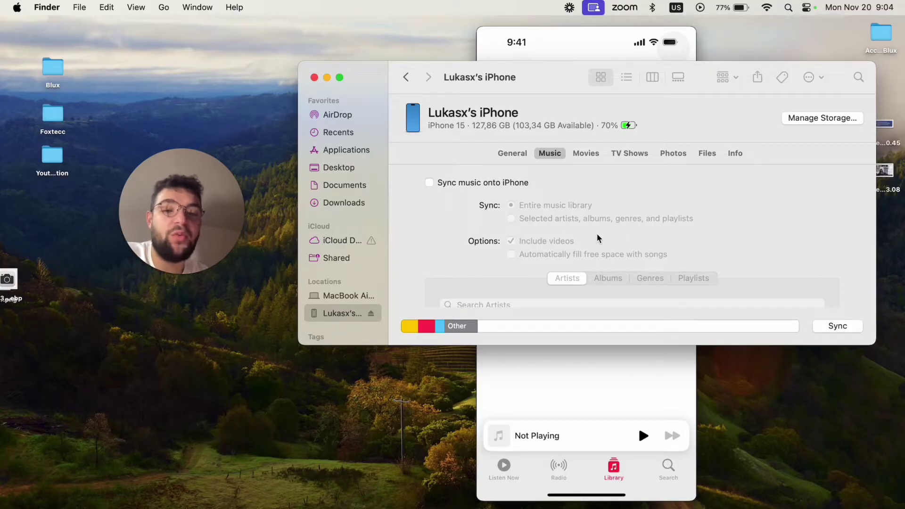
scroll(596, 238, "down", 5)
scroll(580, 257, "down", 2)
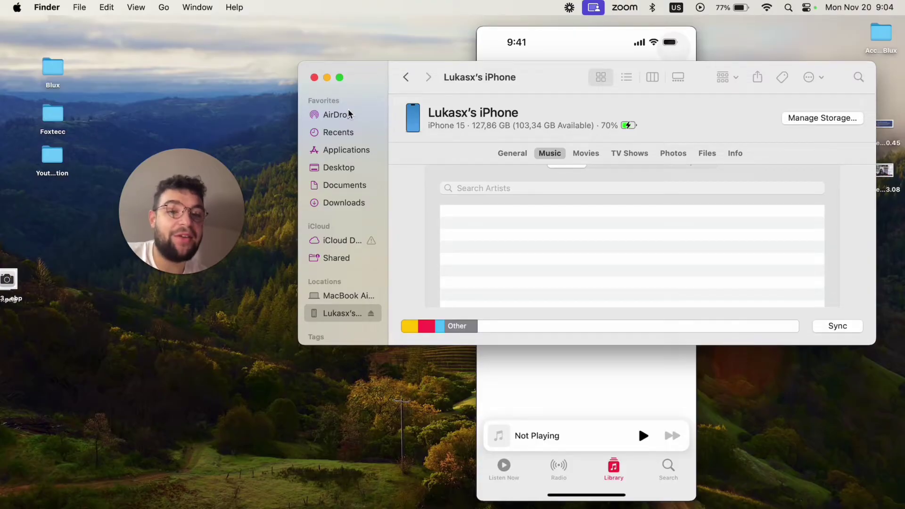
left_click(315, 77)
Open Music, show the connected iPhone's empty device page, and position the window.
left_click_drag(222, 181, 369, 159)
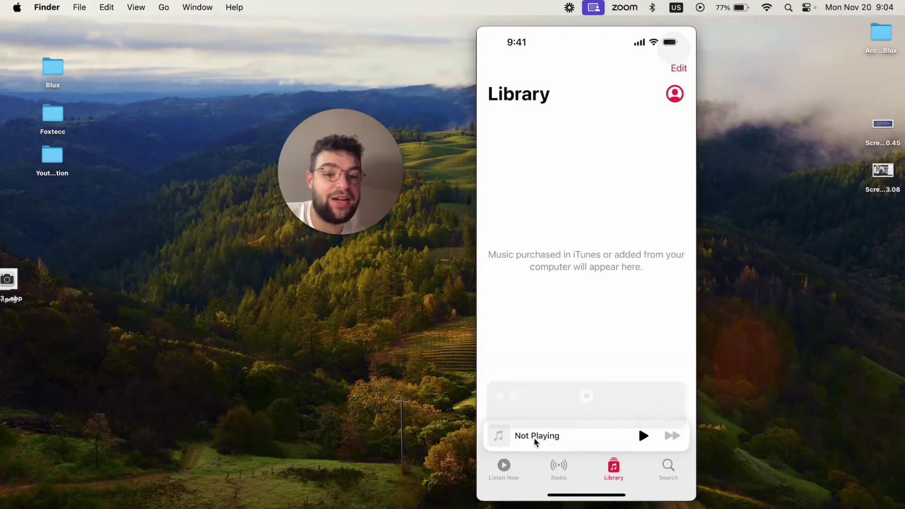
mouse_move(605, 495)
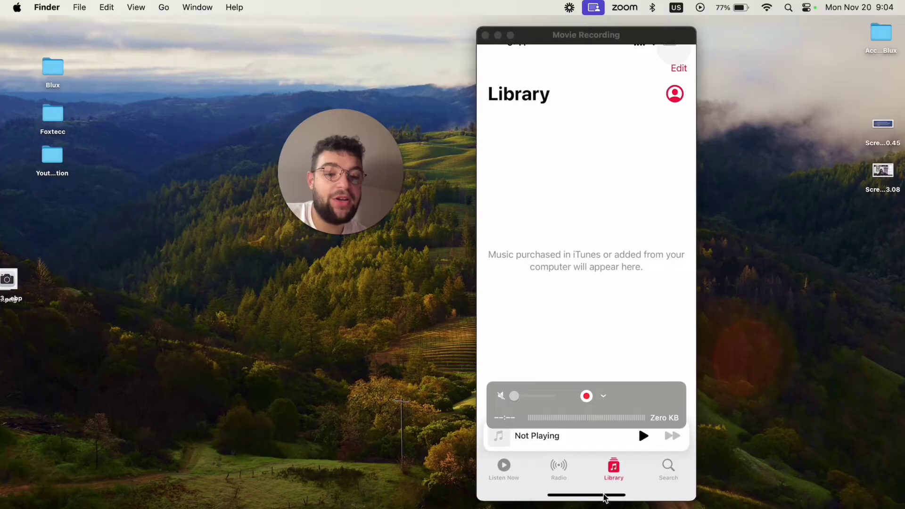
left_click(648, 508)
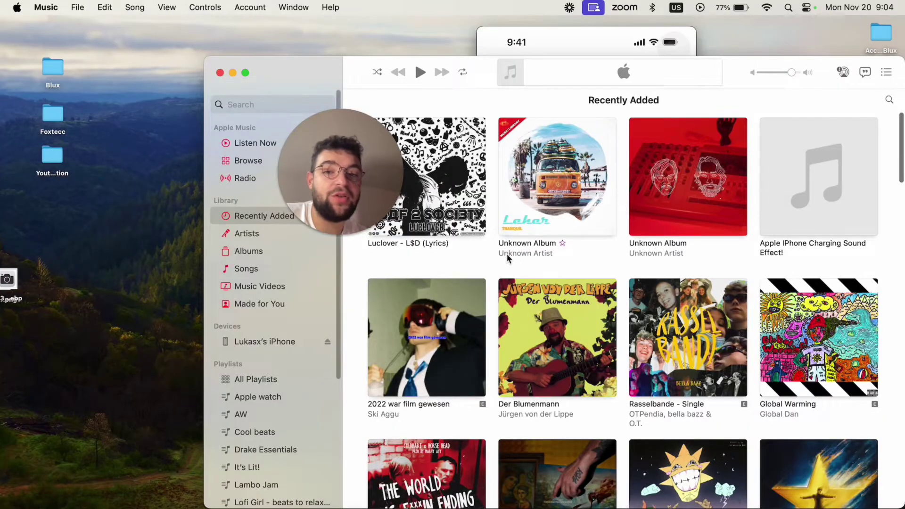
left_click(276, 339)
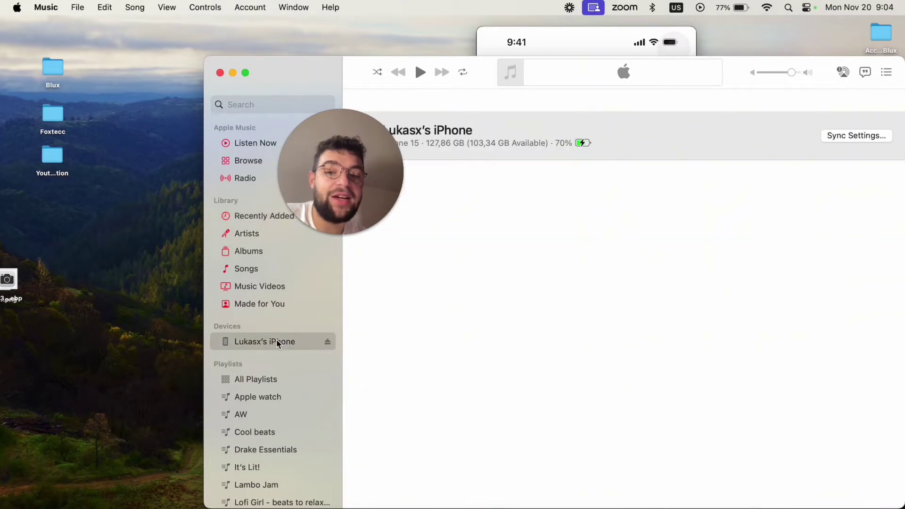
left_click_drag(303, 78, 541, 45)
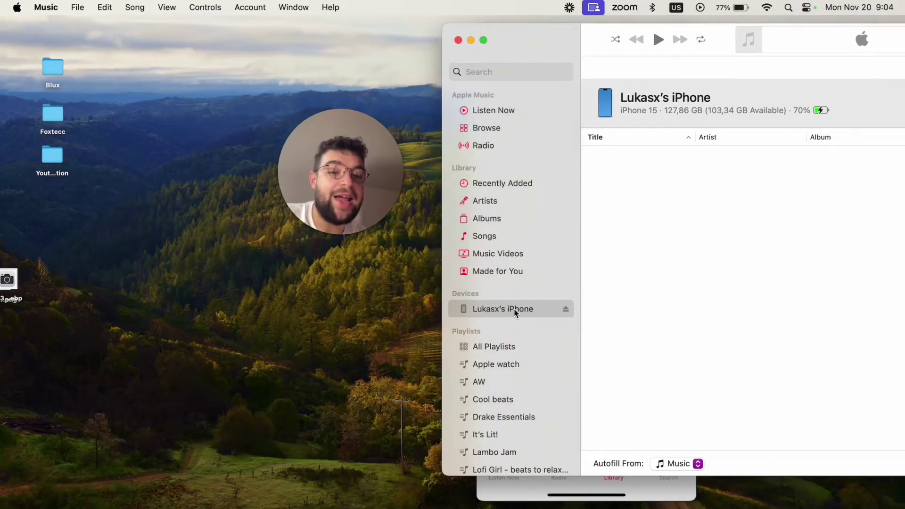
left_click_drag(551, 34, 372, 39)
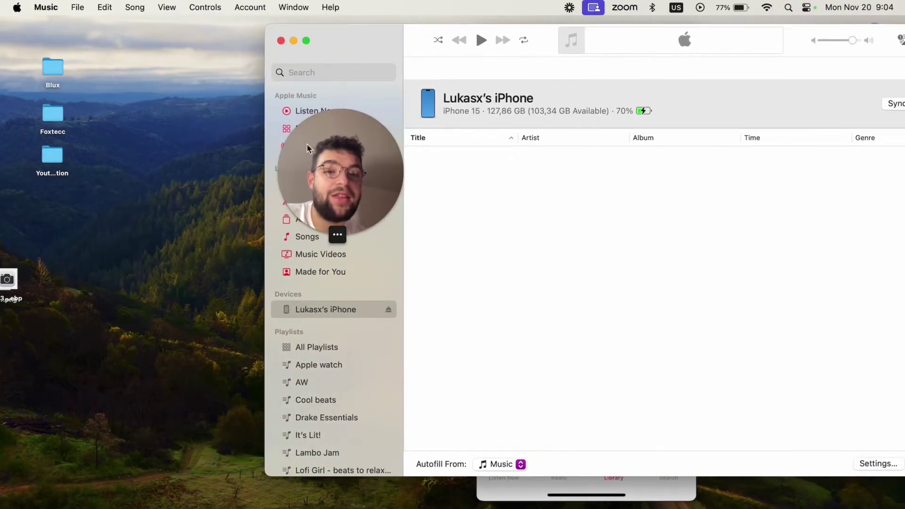
left_click_drag(309, 147, 175, 192)
left_click(595, 197)
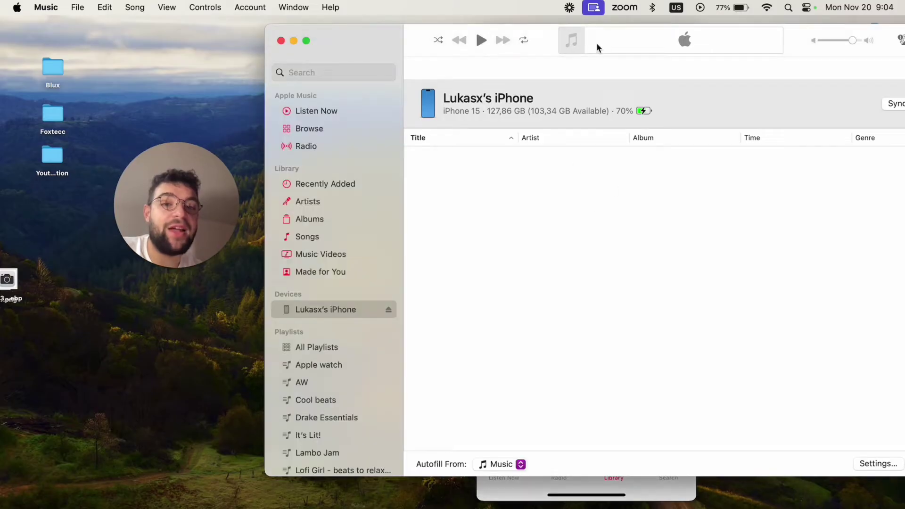
left_click_drag(373, 43, 349, 35)
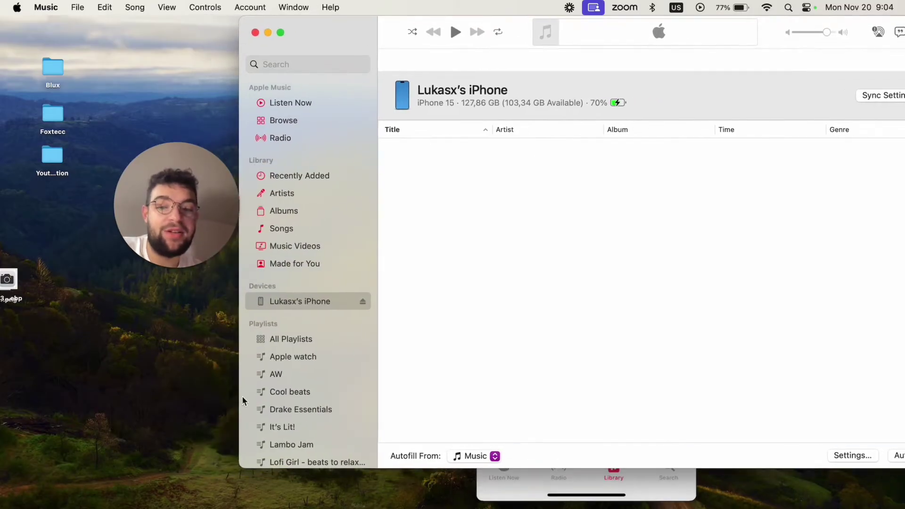
Drag the Point Being mp3 from Finder Recents onto the connected iPhone in Music.
left_click(41, 502)
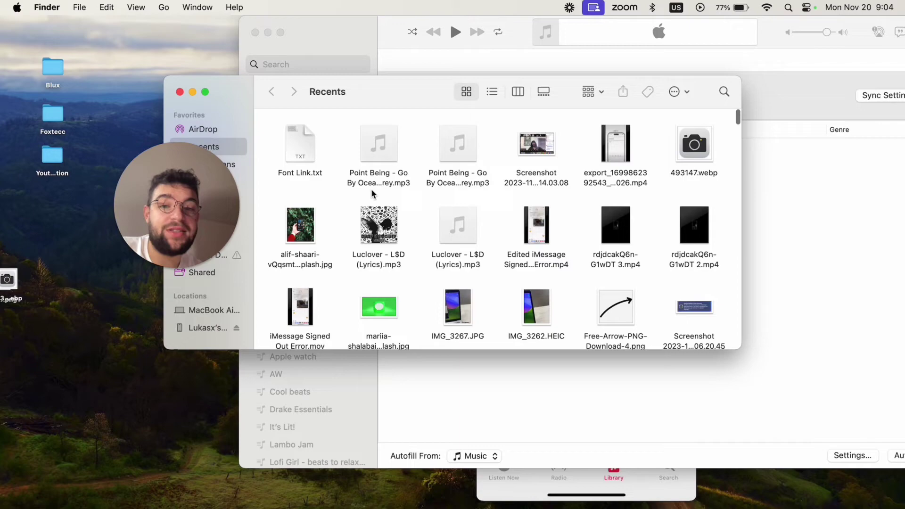
left_click(457, 143)
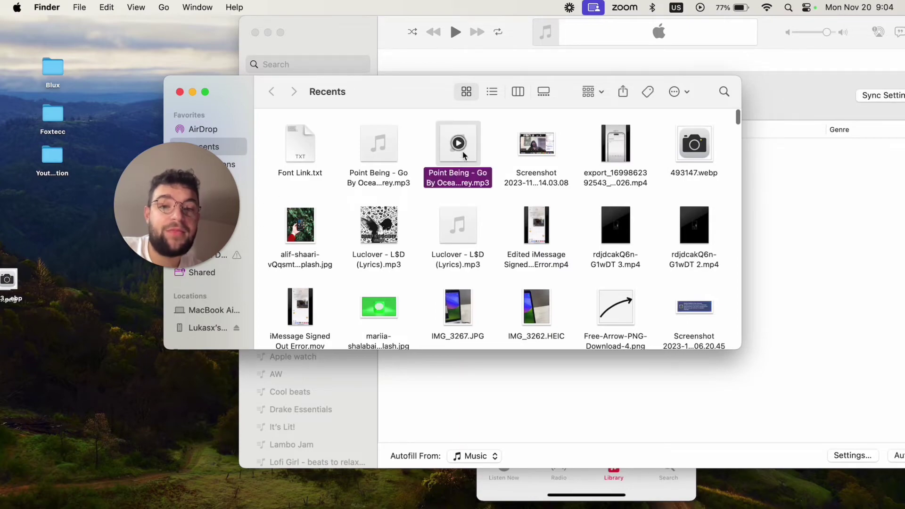
left_click_drag(432, 95, 246, 132)
left_click_drag(265, 174, 633, 222)
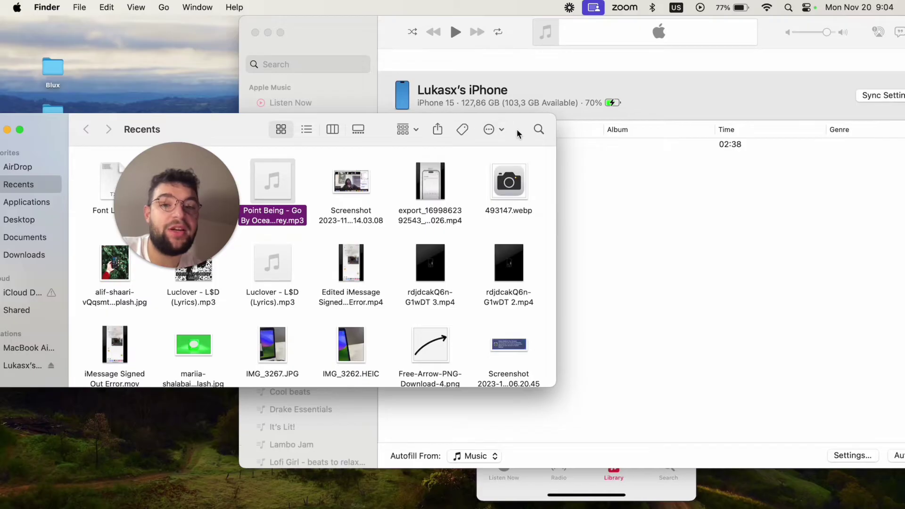
mouse_move(517, 138)
left_mouse_down()
mouse_move(329, 256)
mouse_move(199, 278)
left_mouse_up()
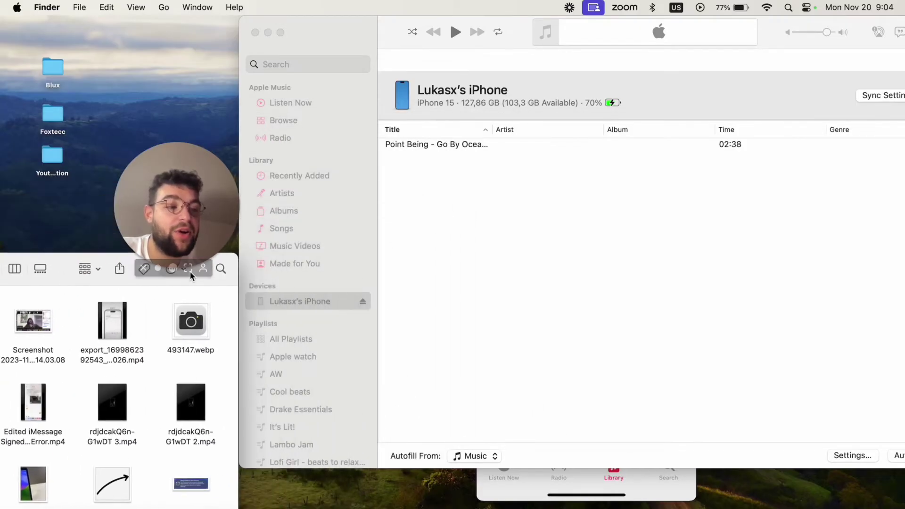
Hide the Music and Finder windows to reveal the iPhone's music library.
left_click(268, 33)
left_click_drag(80, 269, 409, 194)
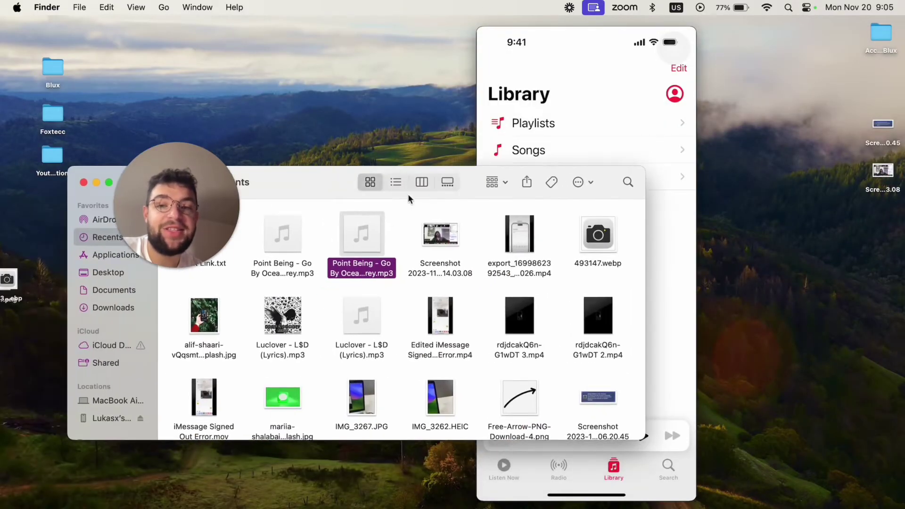
left_click_drag(322, 189, 548, 188)
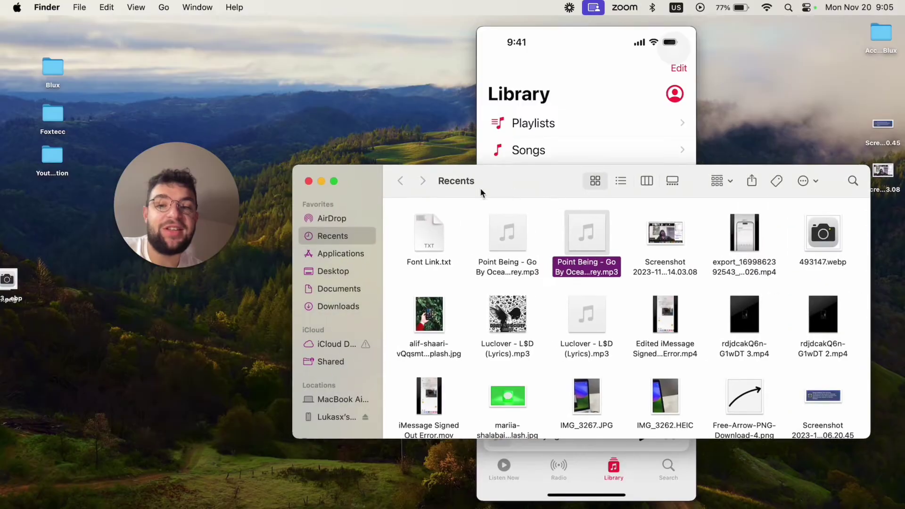
left_click(321, 181)
Swipe out of the iPhone Music library back to the home screen.
left_click_drag(176, 205, 346, 217)
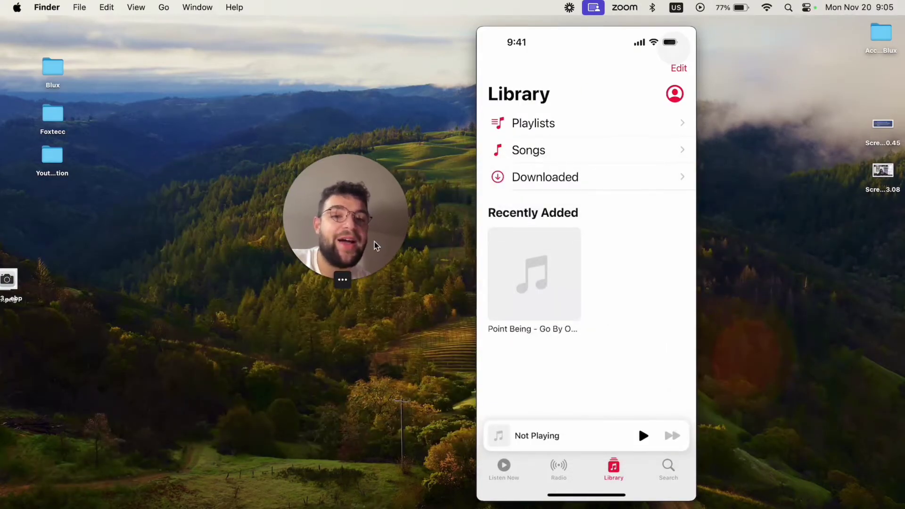
left_click(543, 317)
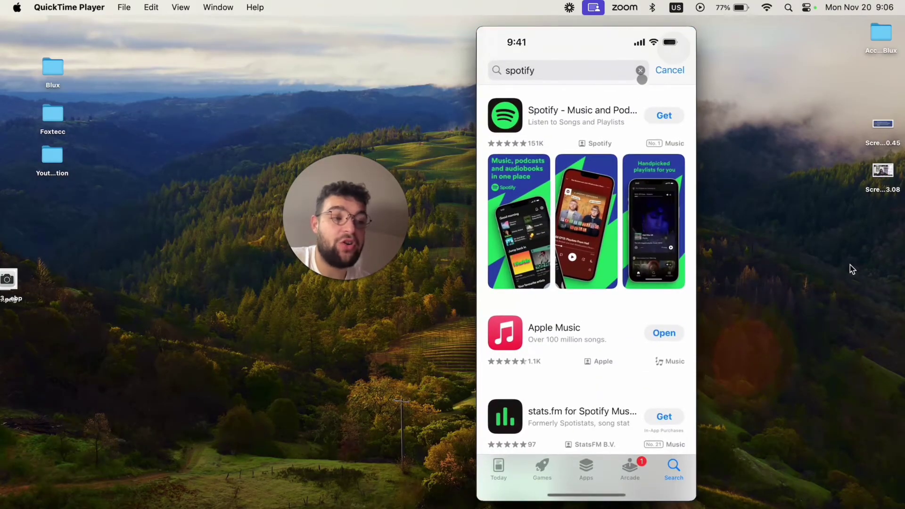
Search the iPhone App Store for 'docume' to find the Documents app.
type("do")
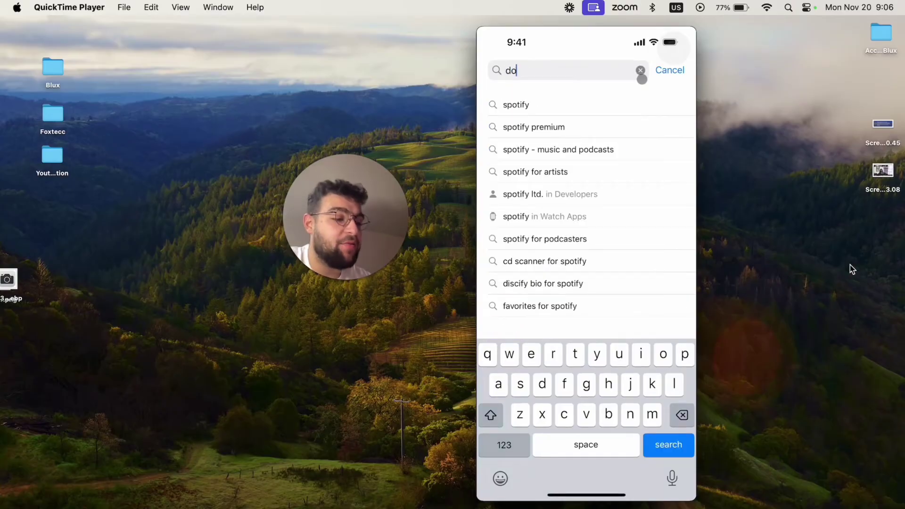
type("cuments")
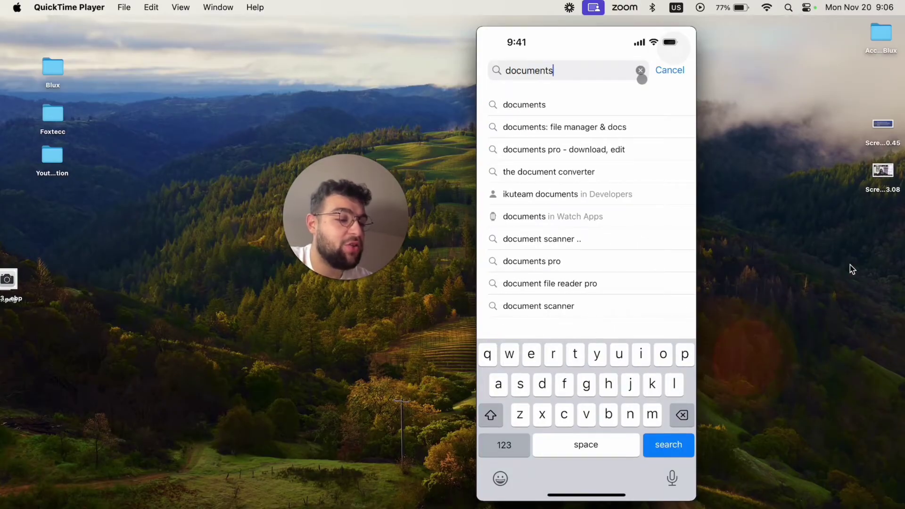
key("Return")
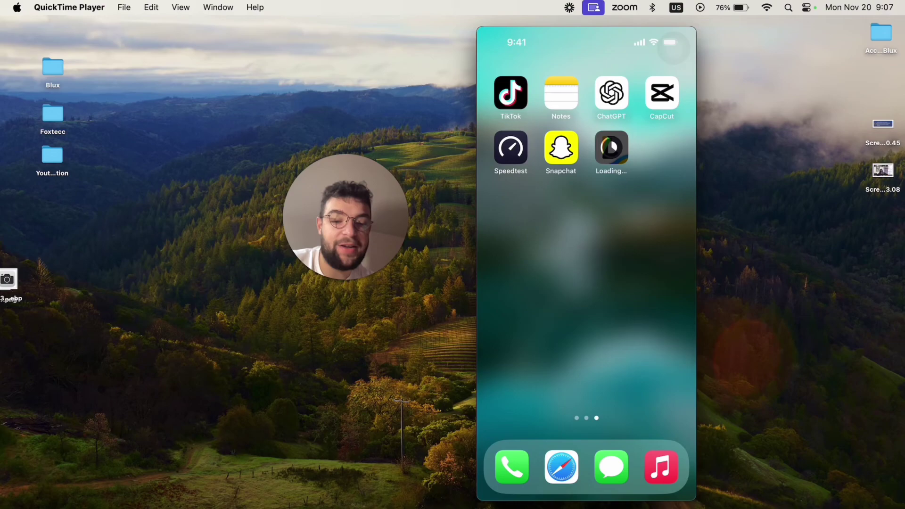
left_click(349, 502)
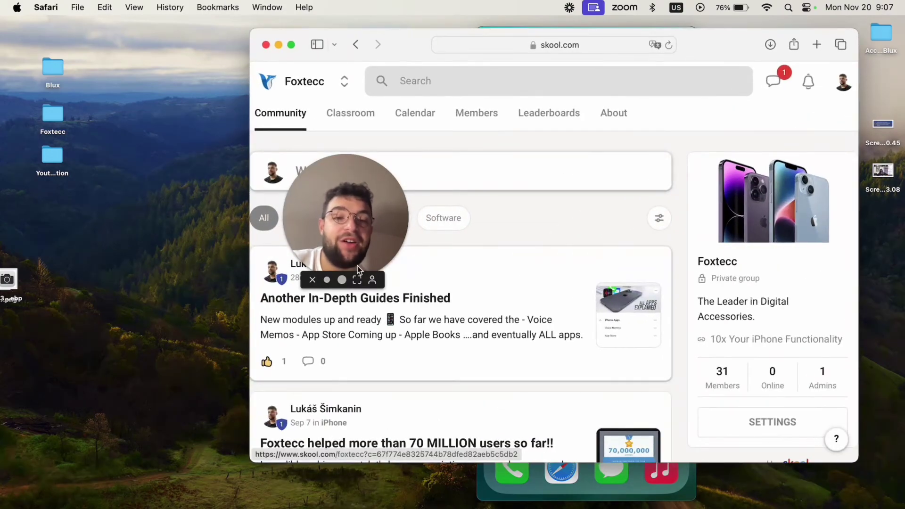
left_click_drag(358, 266, 222, 262)
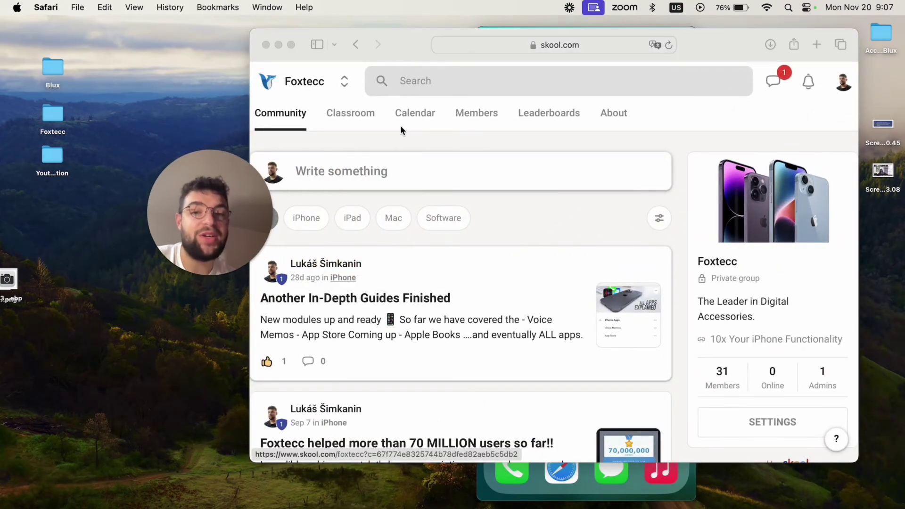
left_click(373, 129)
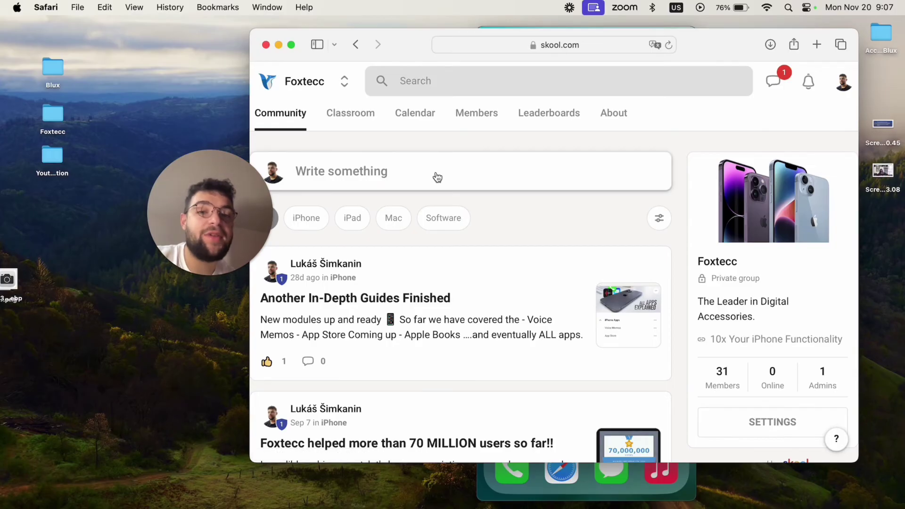
scroll(609, 280, "right", 3)
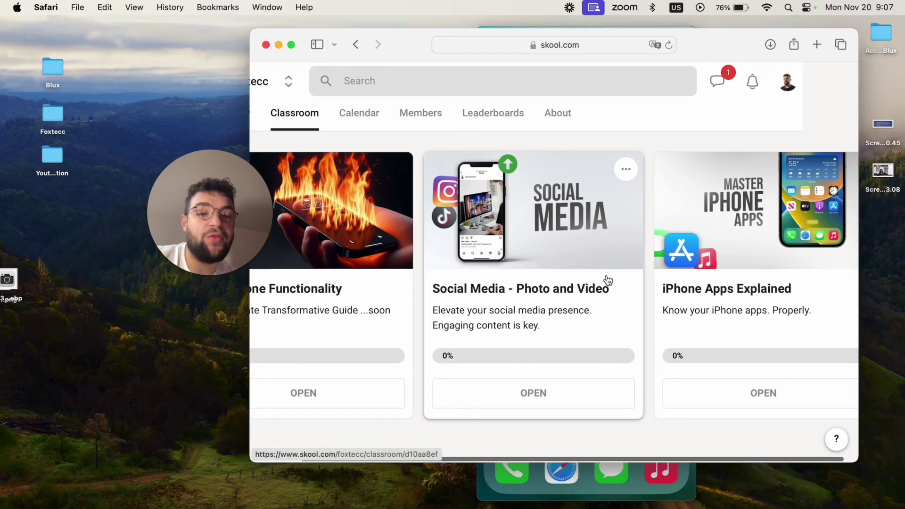
scroll(609, 280, "right", 1)
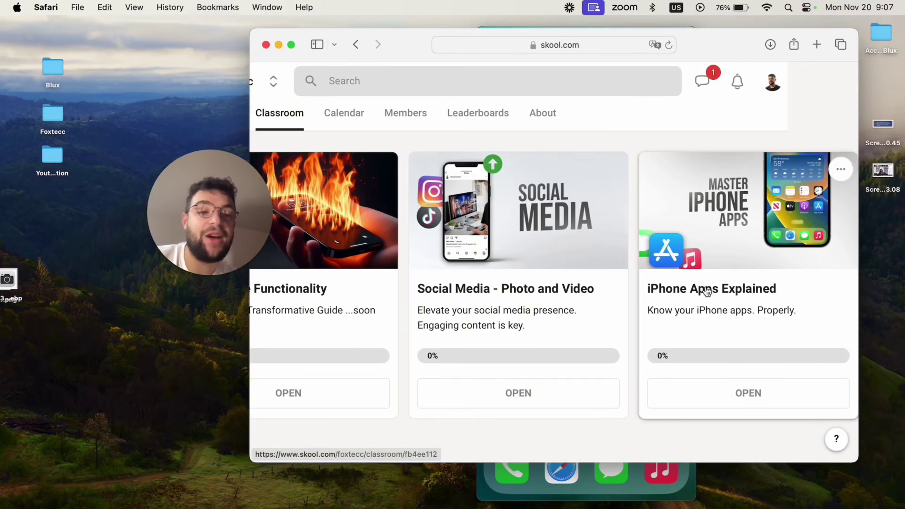
scroll(707, 292, "left", 5)
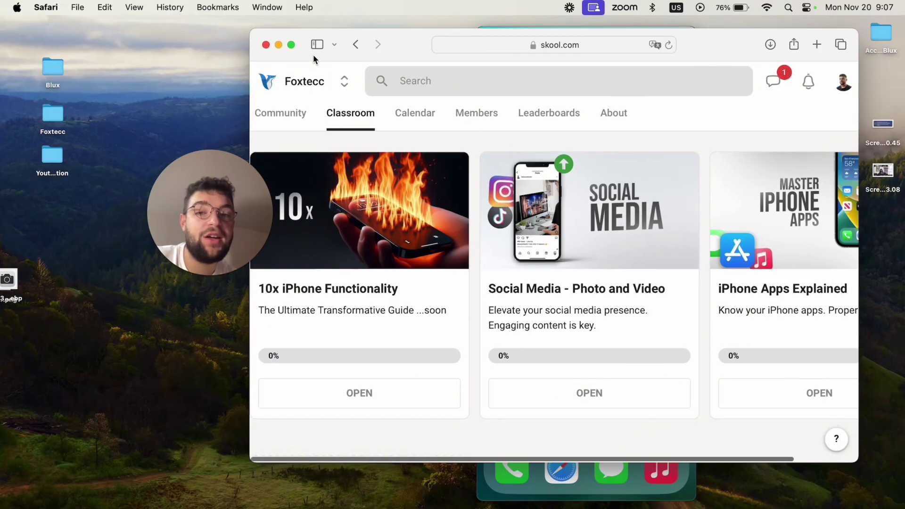
Move the browser window away to reveal the mirrored iPhone home screen.
left_click(280, 46)
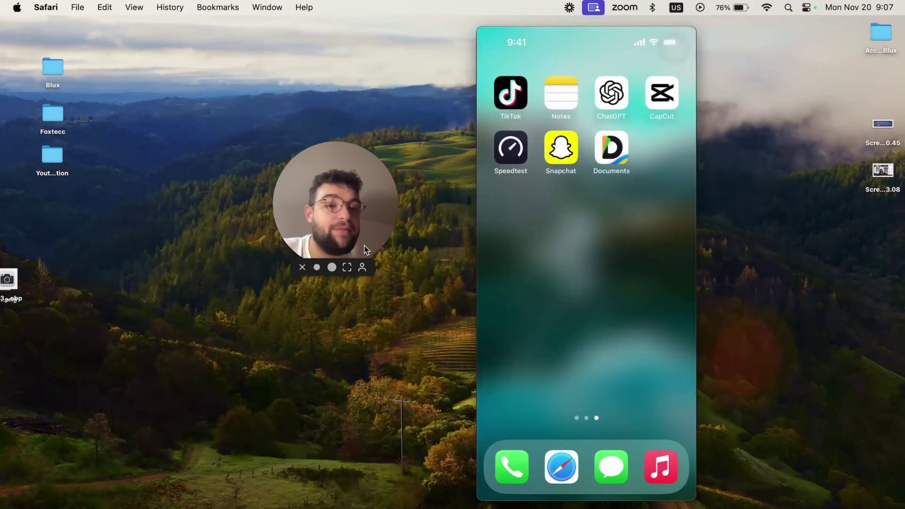